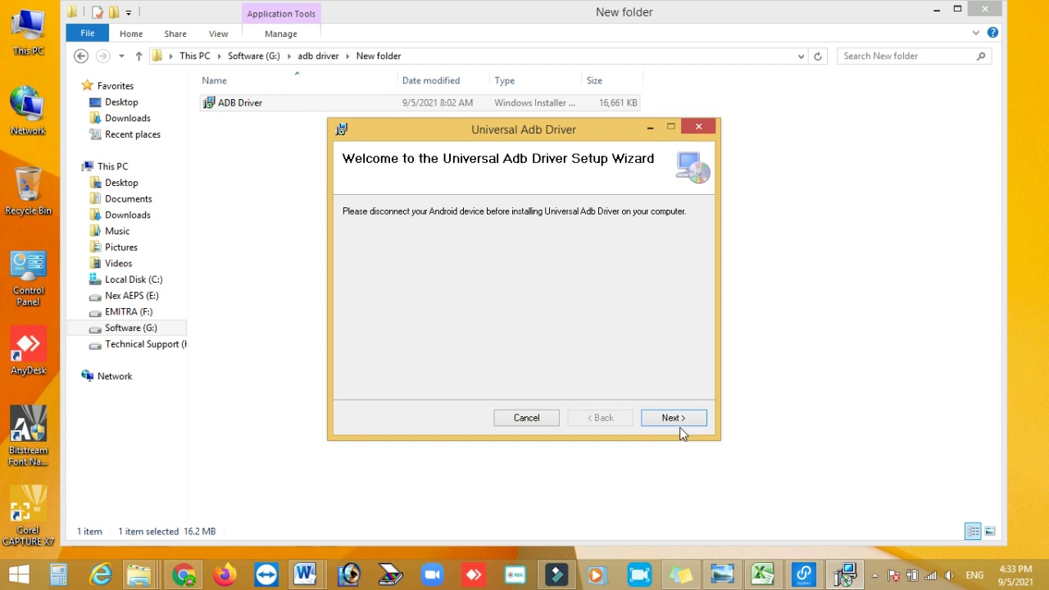
Step: Install Universal Adb Driver for everyone in the default folder, allow the unverified driver software, and close the setup wizard
left_click(674, 418)
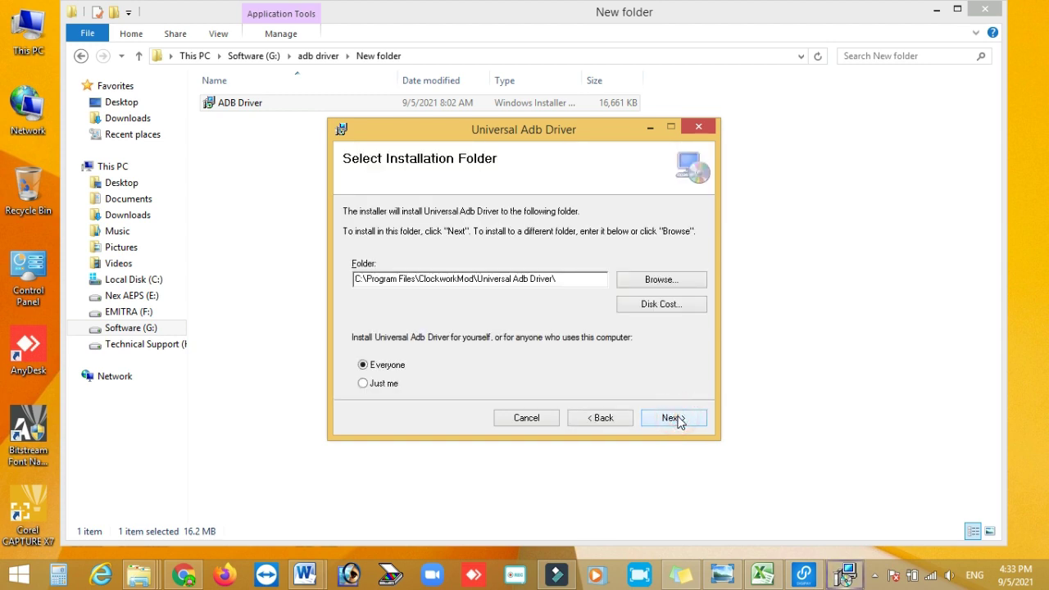
left_click(674, 418)
left_click(674, 418)
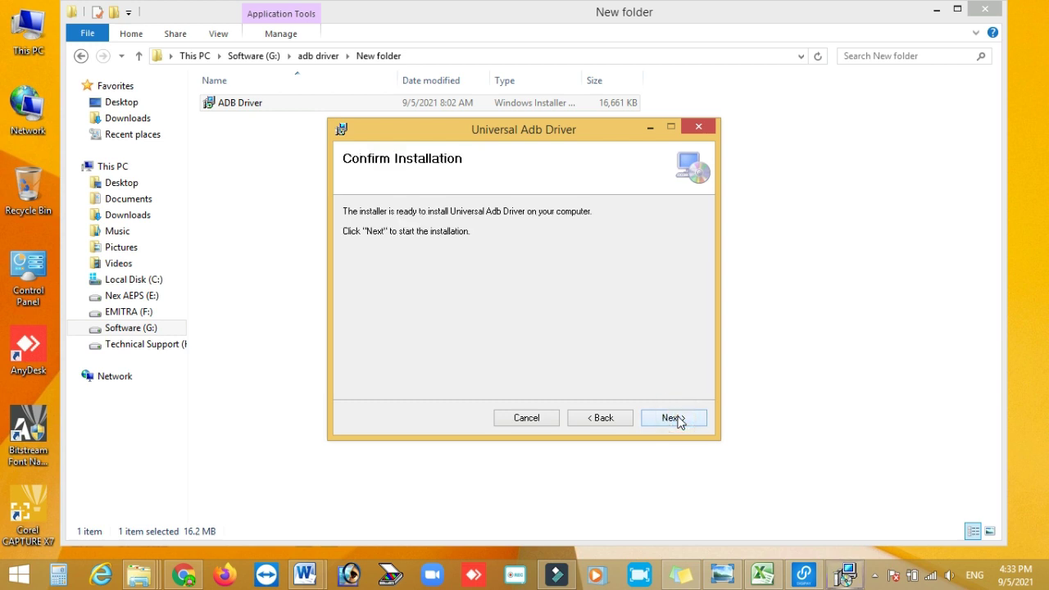
left_click(673, 419)
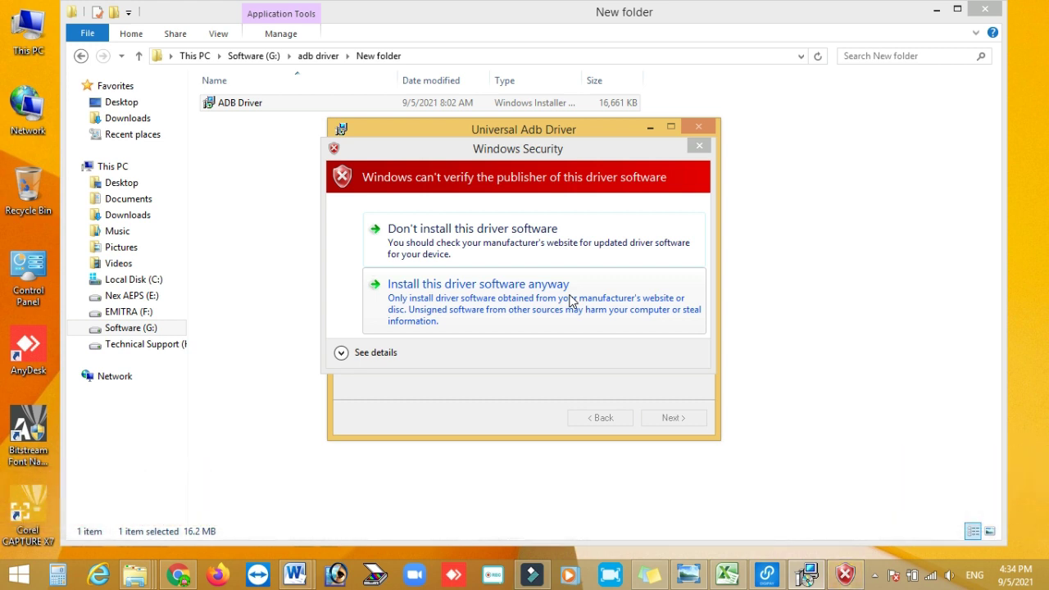
left_click(465, 307)
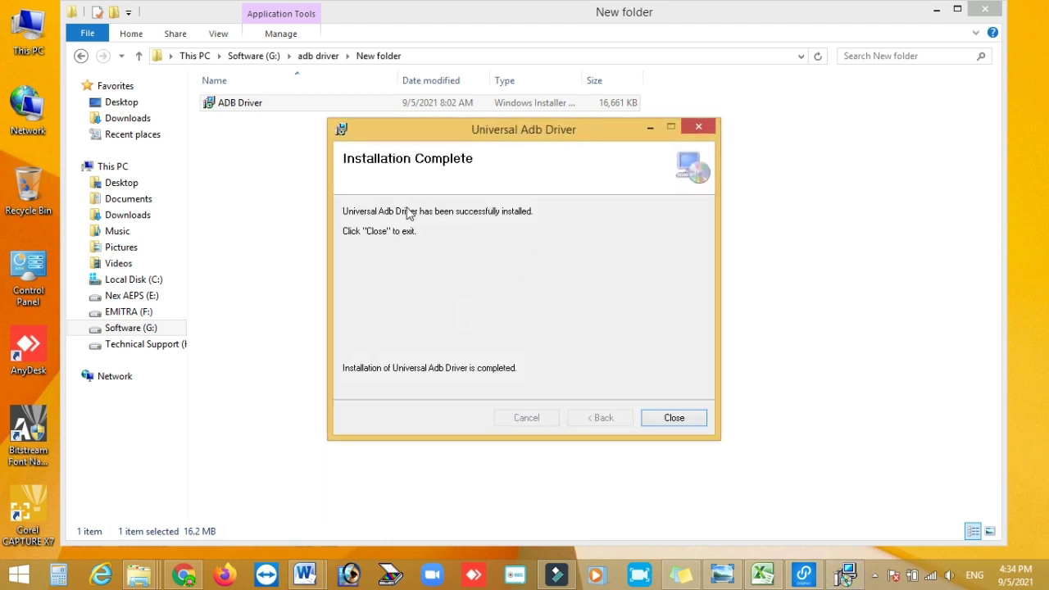
left_click(661, 421)
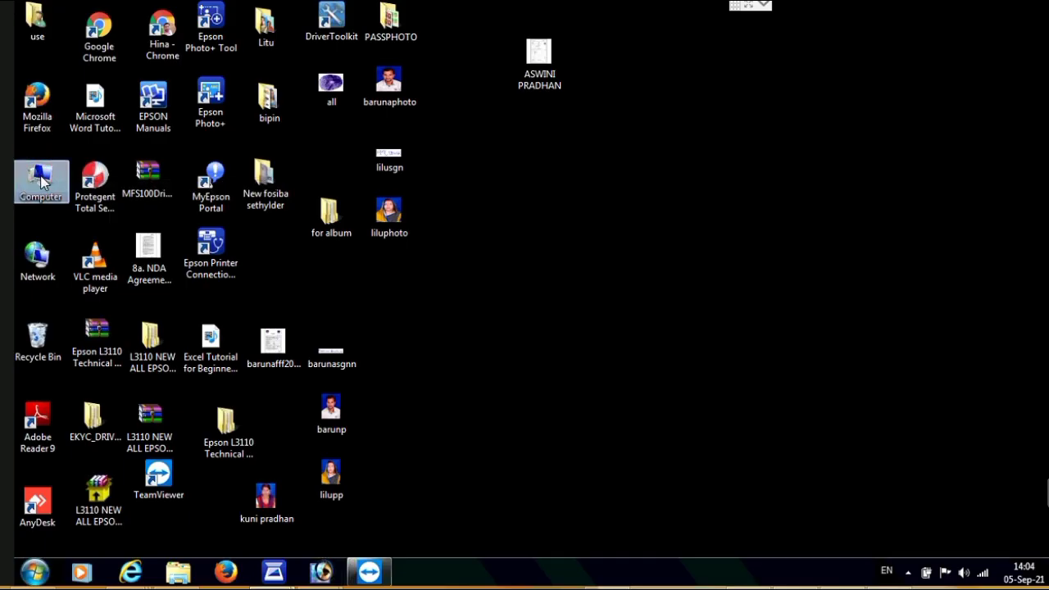
Step: Open Computer Management on the remote computer and display its Device Manager
right_click(42, 182)
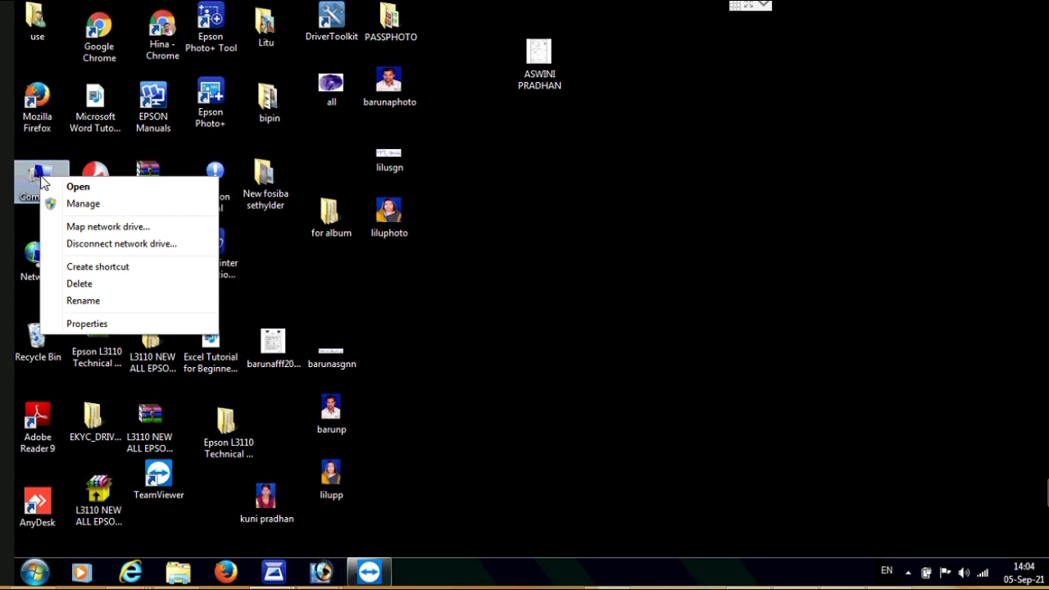
left_click(82, 205)
left_click(83, 205)
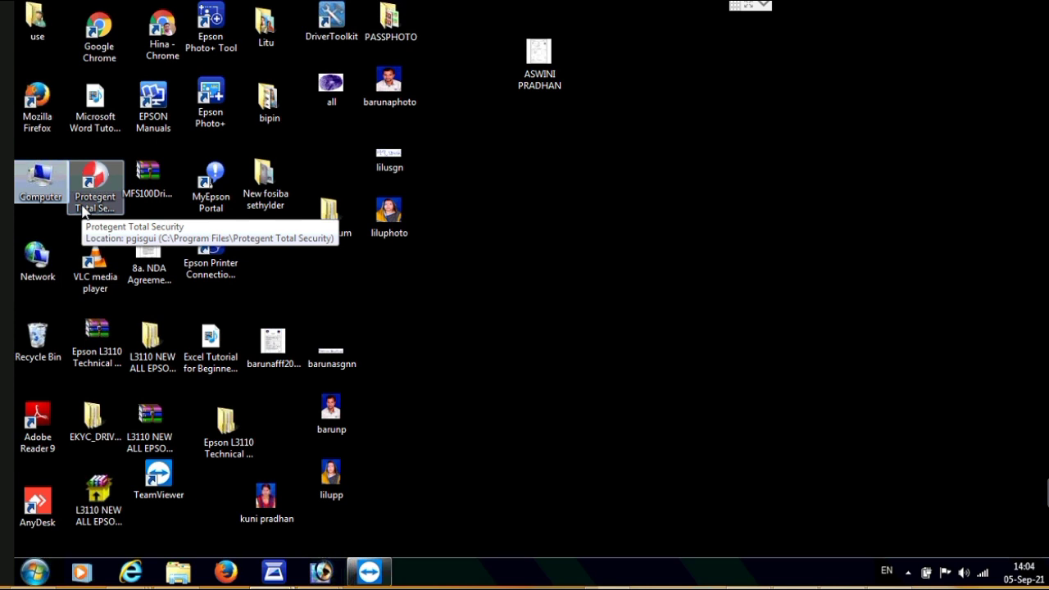
double_click(83, 210)
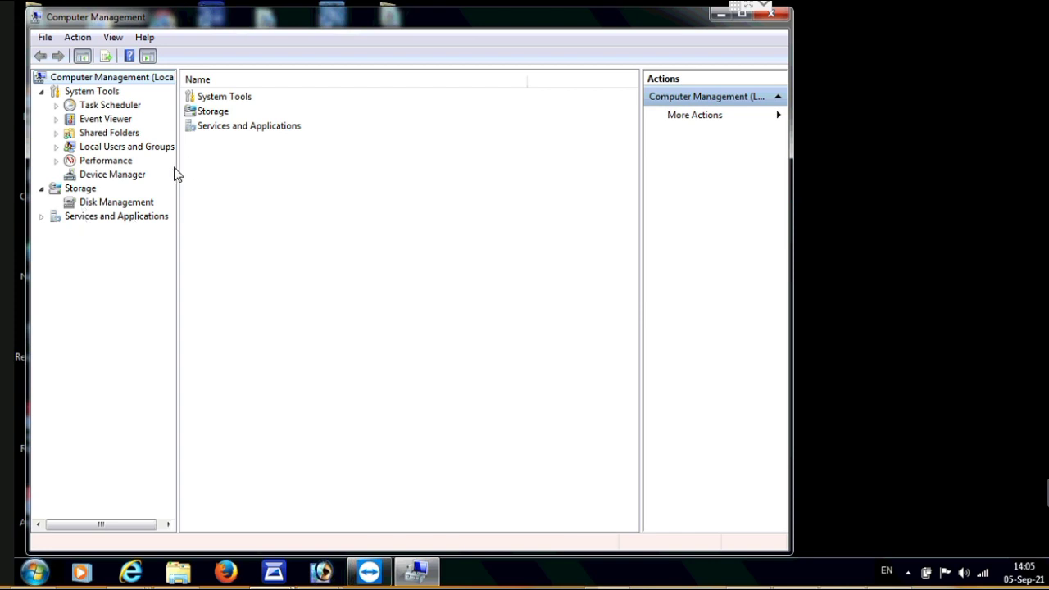
left_click(133, 176)
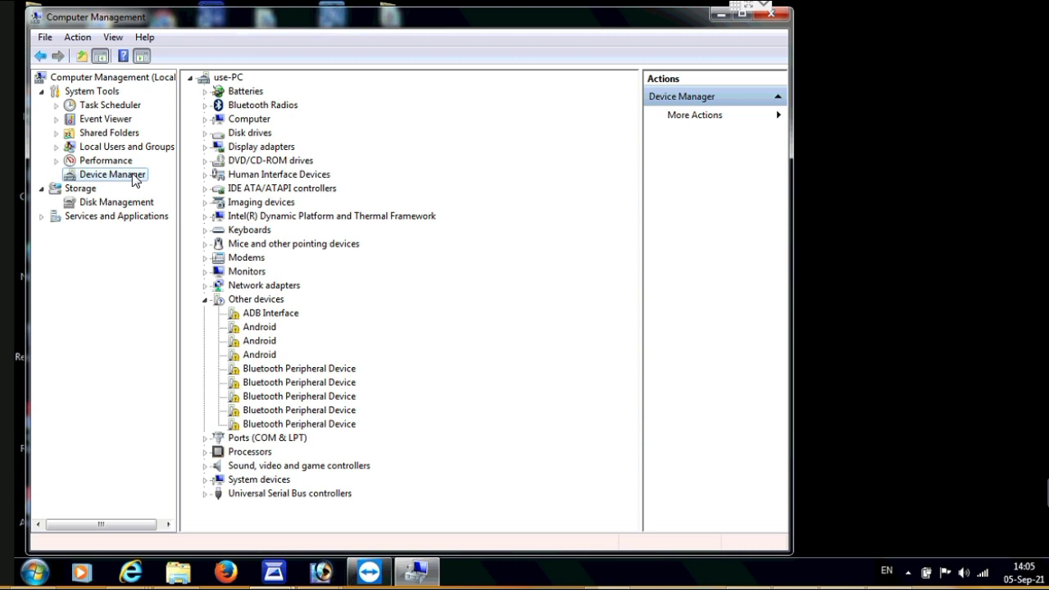
Step: Start a manual driver update for ADB Interface, choosing from the computer's driver list with Show All Devices as the hardware type
right_click(270, 314)
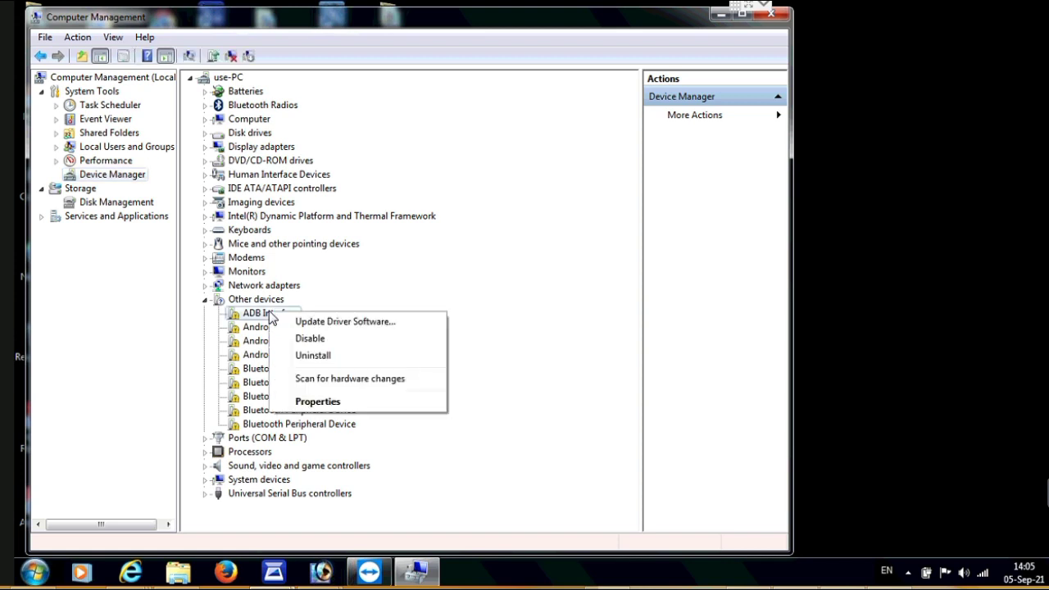
left_click(312, 323)
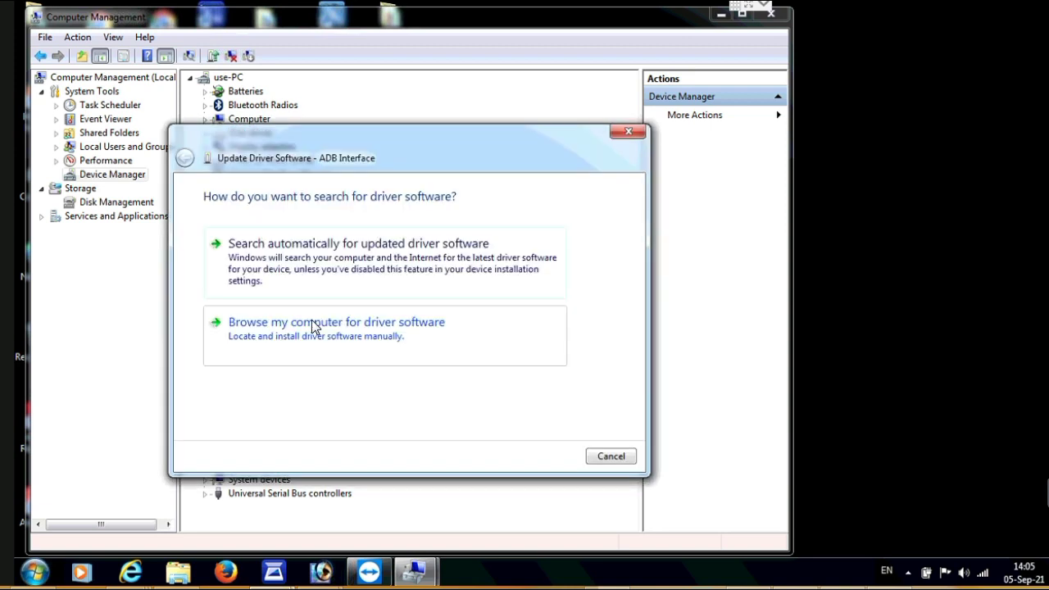
left_click(318, 326)
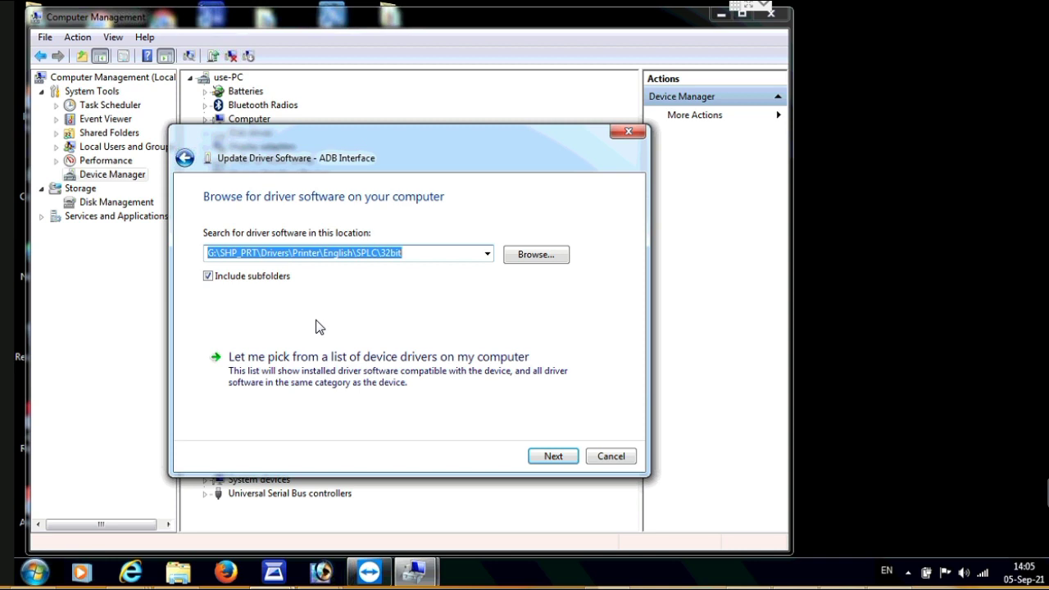
left_click(341, 370)
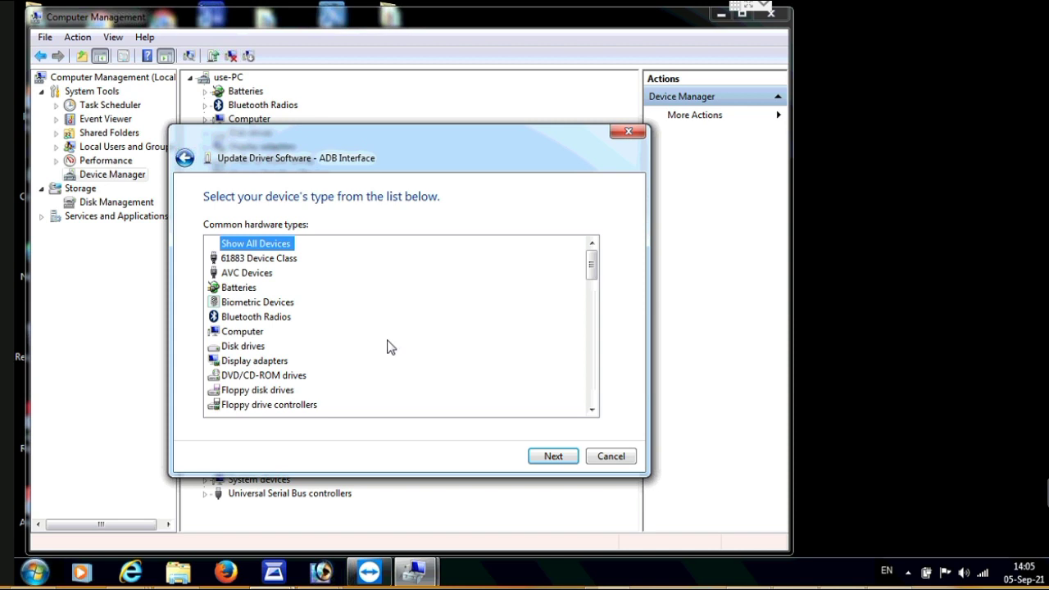
left_click(549, 457)
left_click(551, 457)
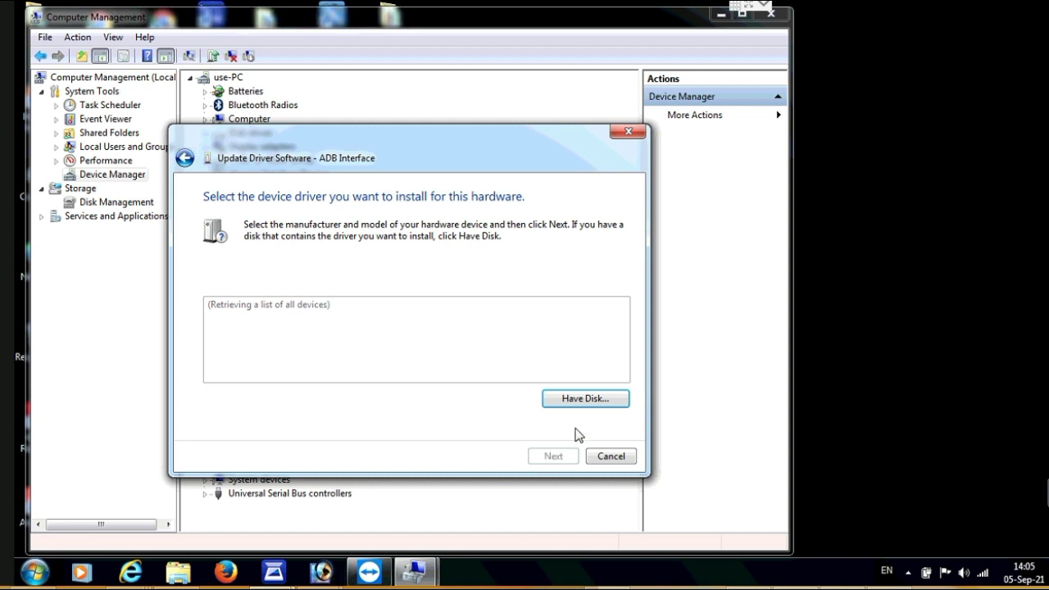
Step: Choose to install the driver from disk and browse to the Program Files folder on Local Disk (C:)
left_click(571, 401)
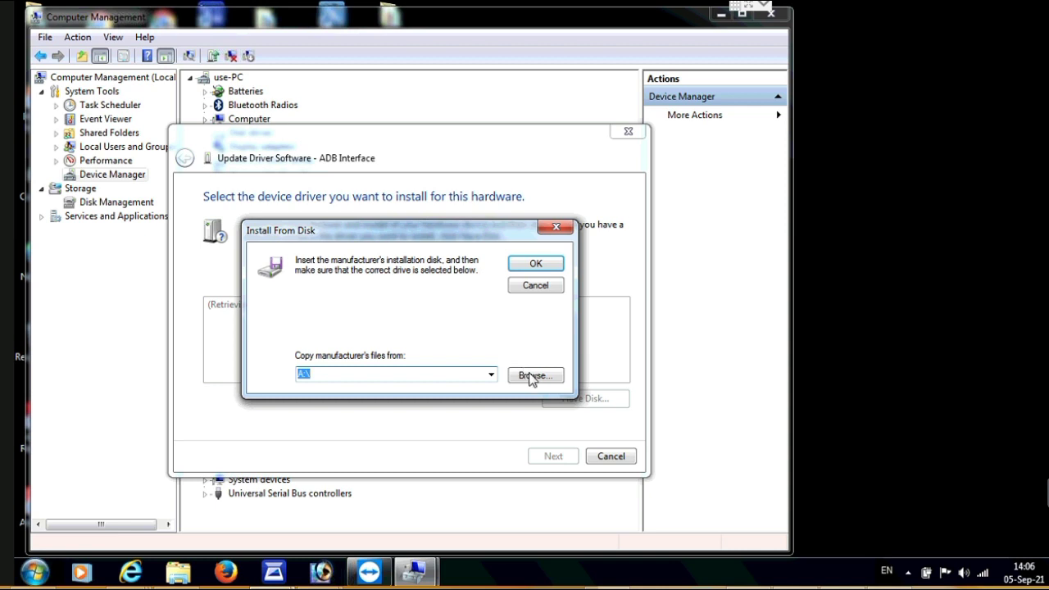
left_click(531, 378)
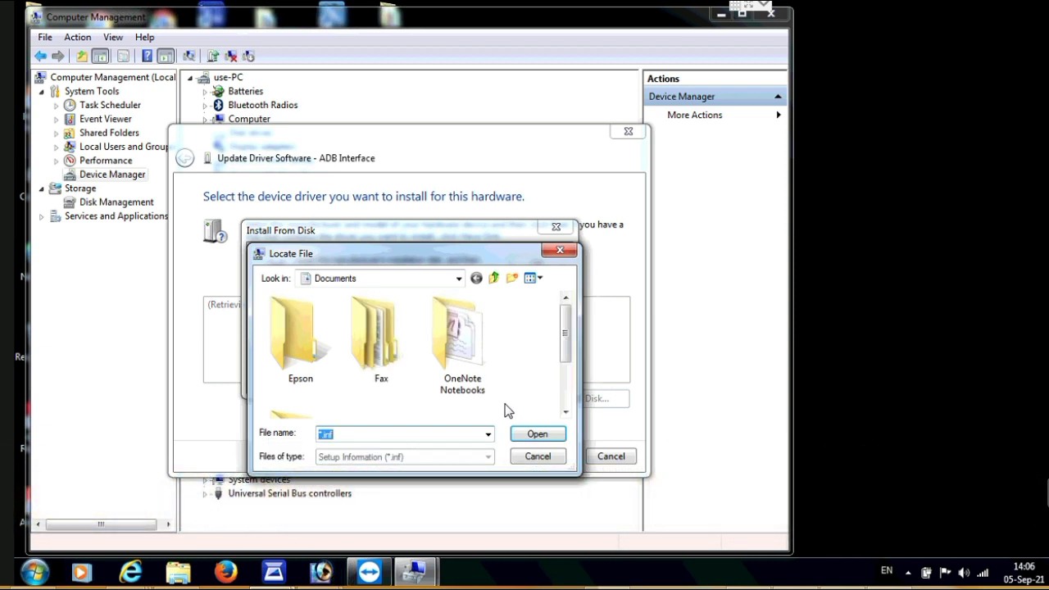
left_click(459, 280)
left_click(460, 279)
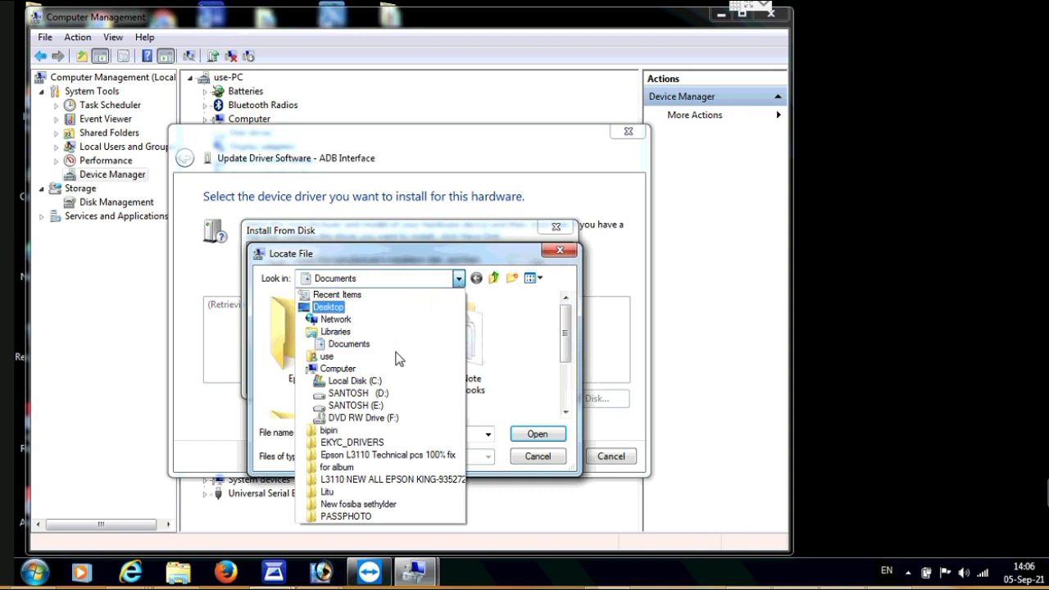
left_click(355, 381)
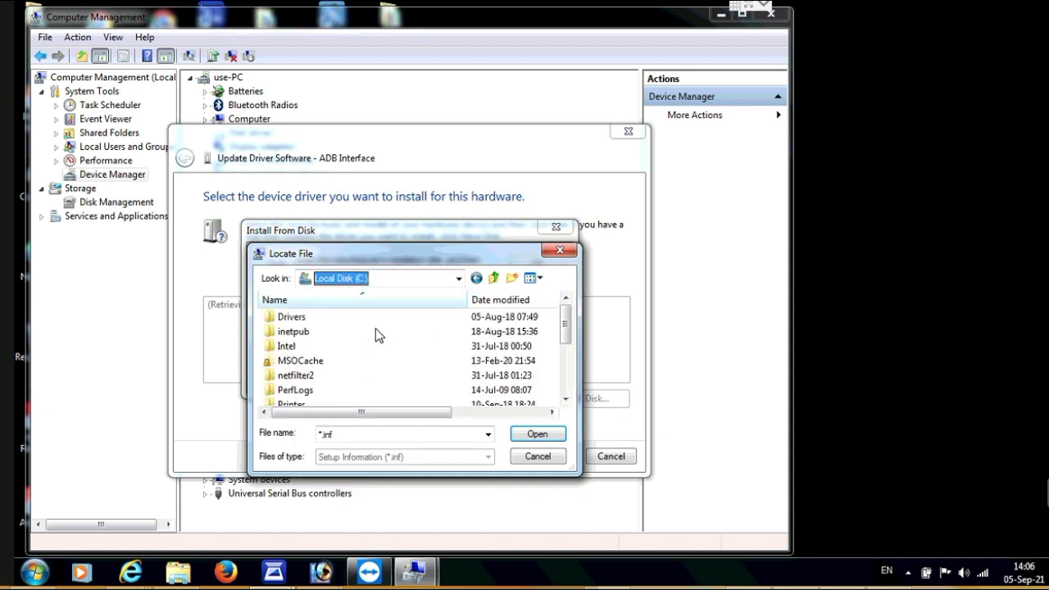
left_click(300, 375)
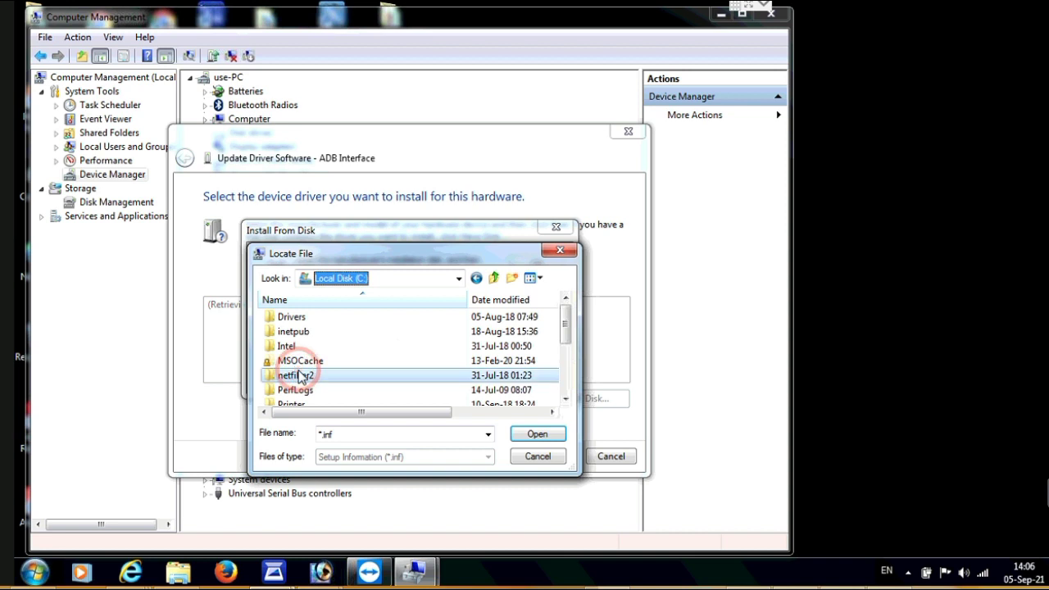
scroll(318, 373, "down", 3)
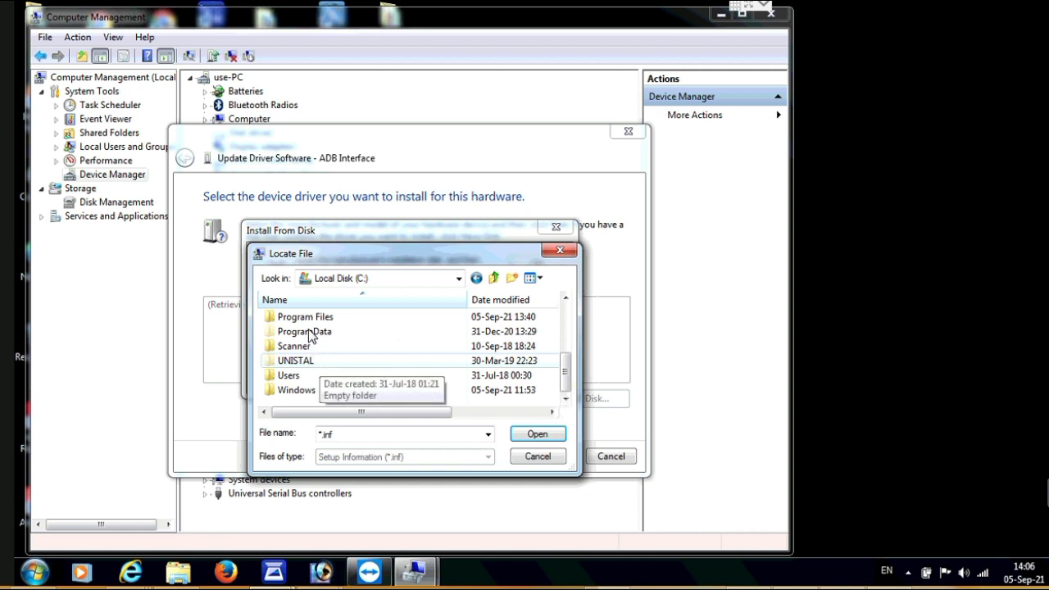
left_click(307, 326)
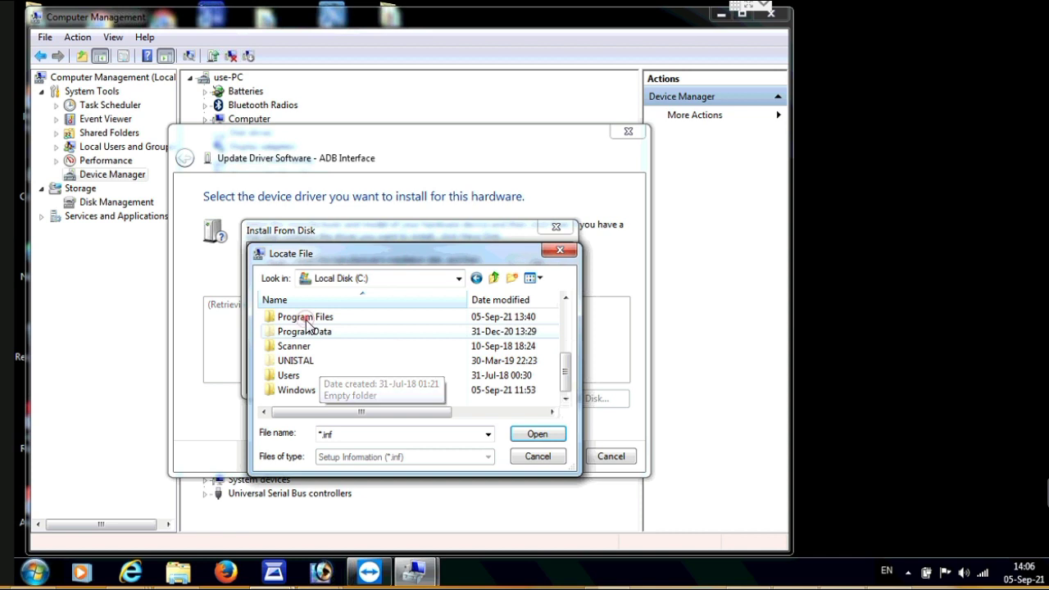
double_click(302, 318)
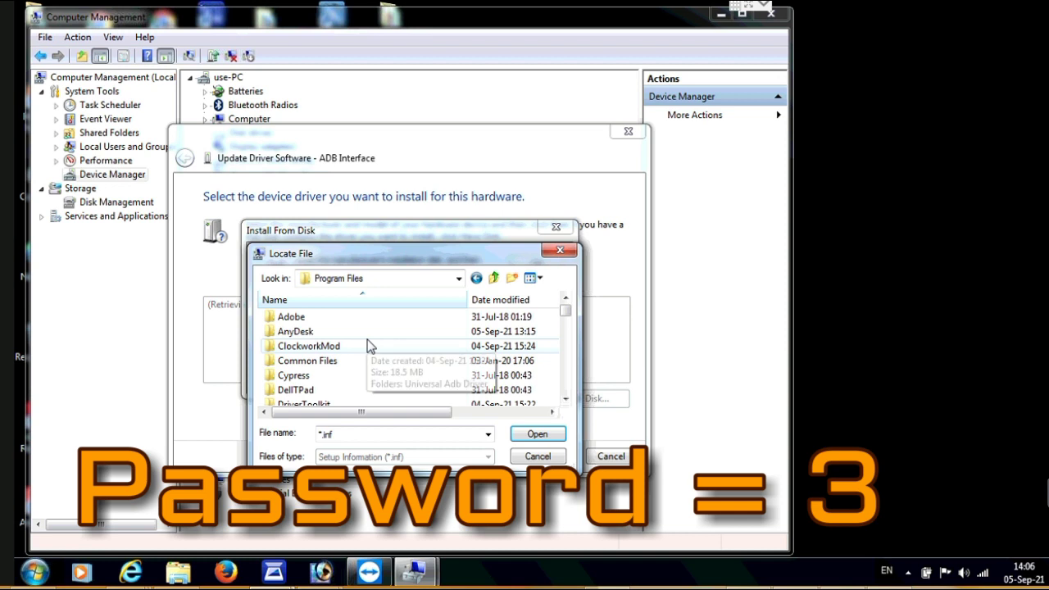
Step: Select android_winusb.inf from ClockworkMod\Universal Adb Driver\usb_driver as the driver source file
scroll(367, 340, "down", 1)
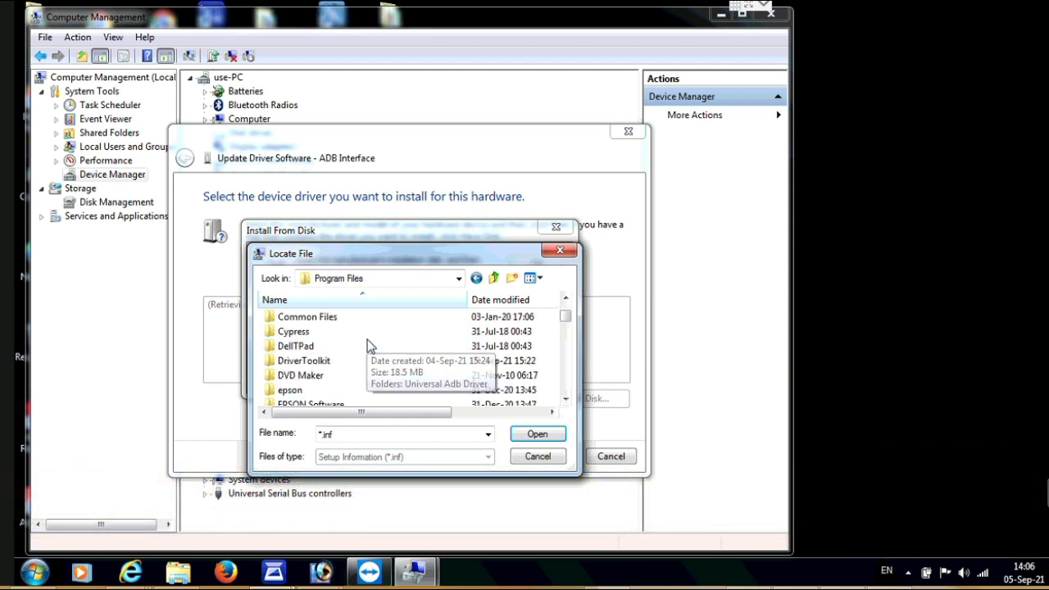
scroll(367, 339, "down", 1)
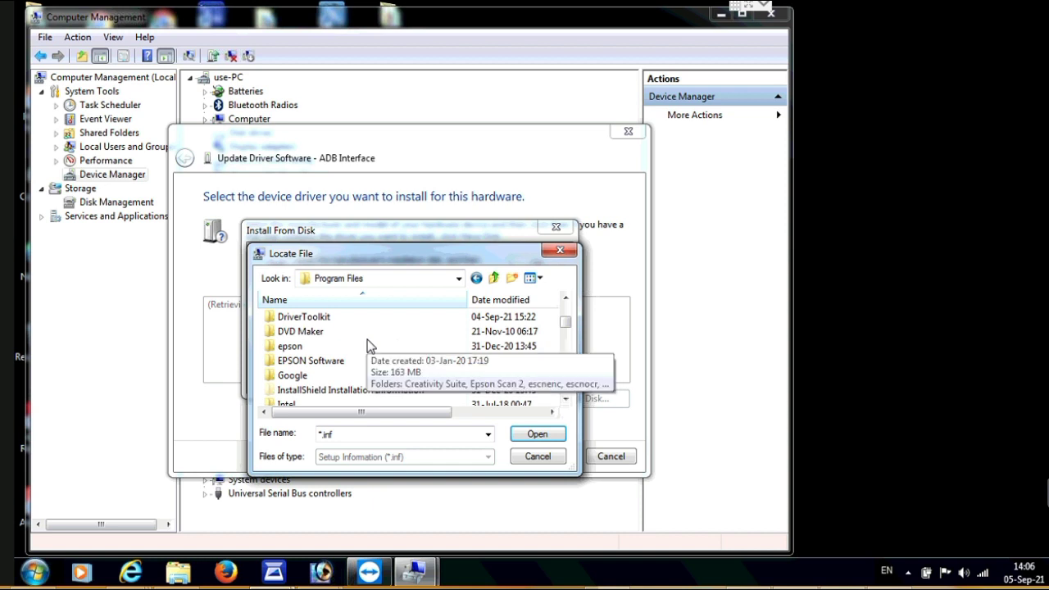
scroll(367, 339, "down", 1)
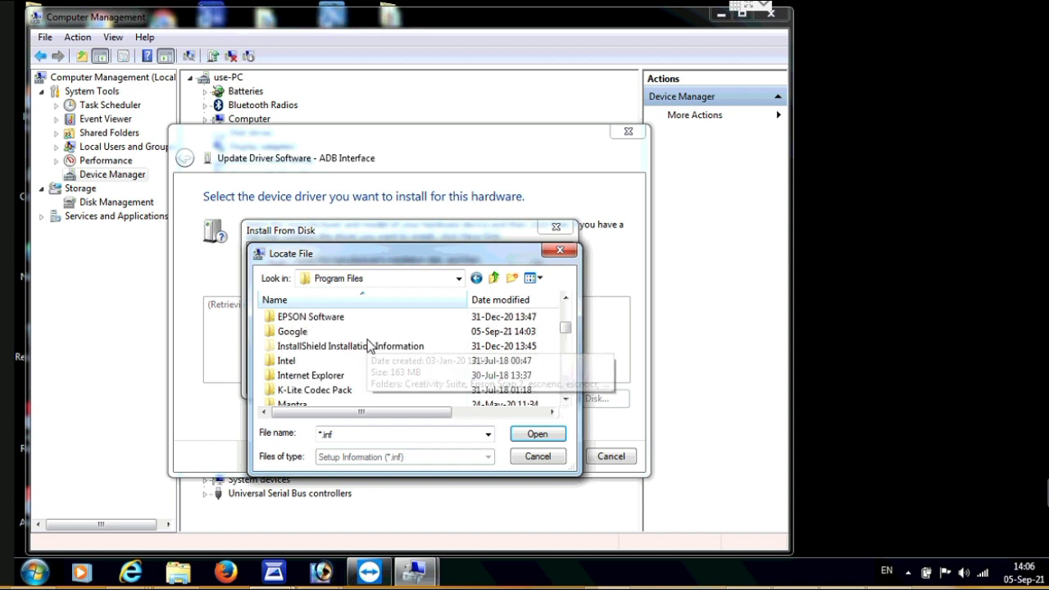
scroll(368, 345, "down", 1)
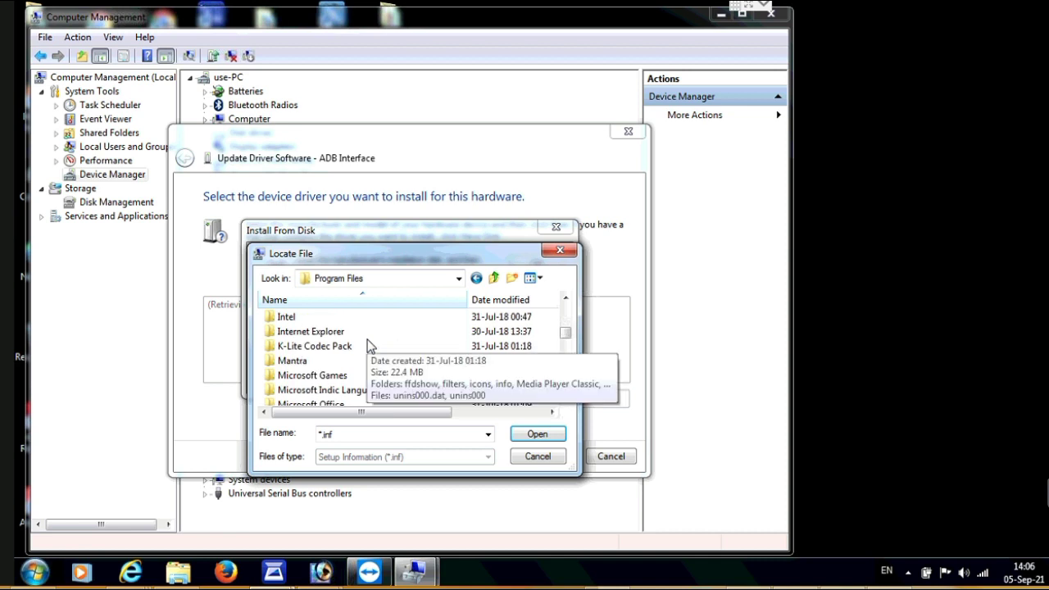
scroll(368, 346, "down", 1)
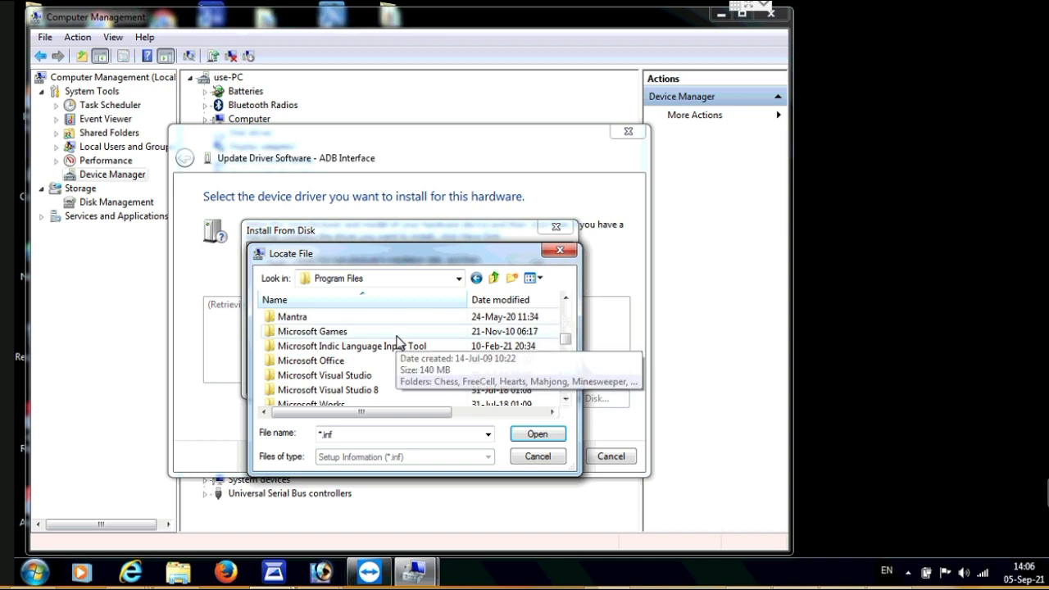
scroll(397, 341, "up", 1)
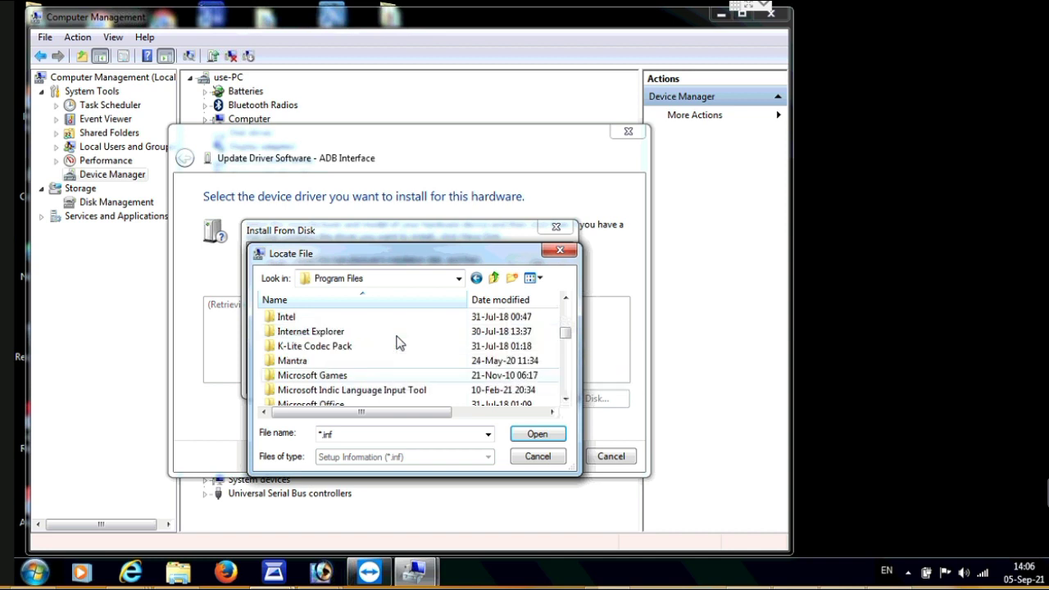
scroll(397, 341, "up", 1)
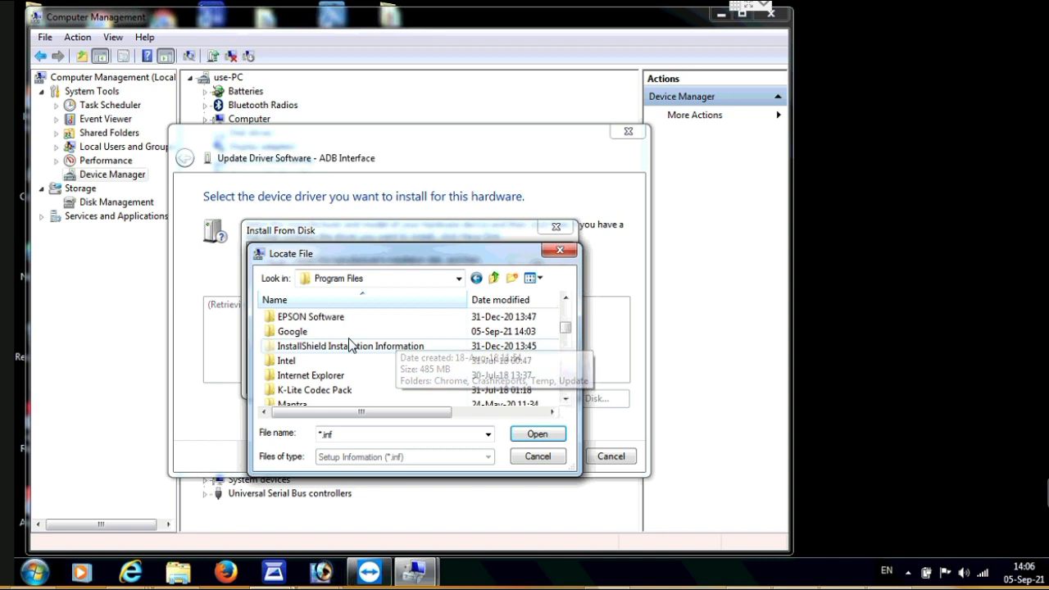
scroll(349, 339, "up", 1)
scroll(349, 338, "up", 2)
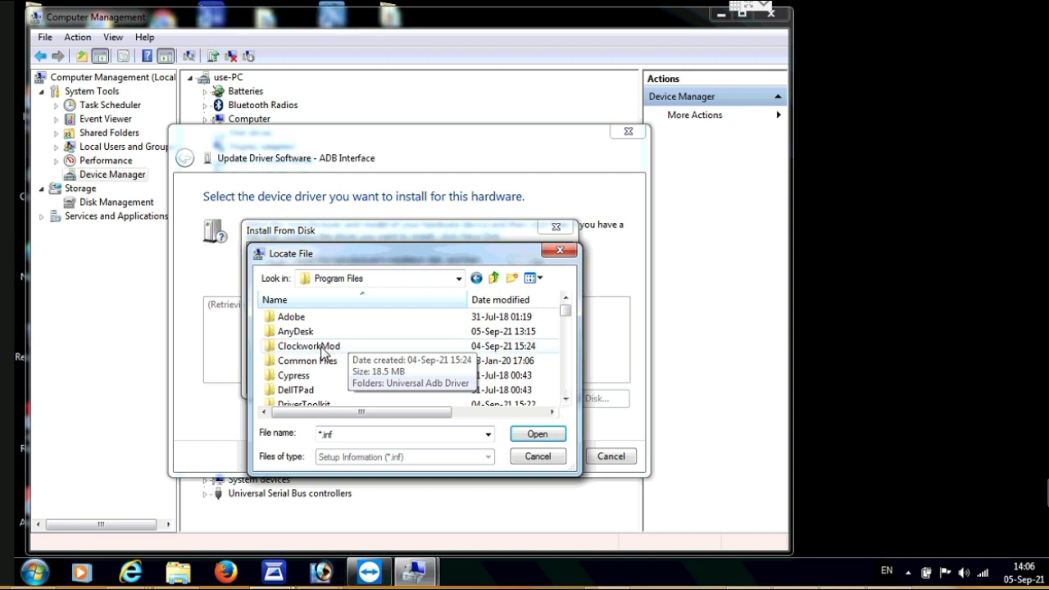
double_click(322, 348)
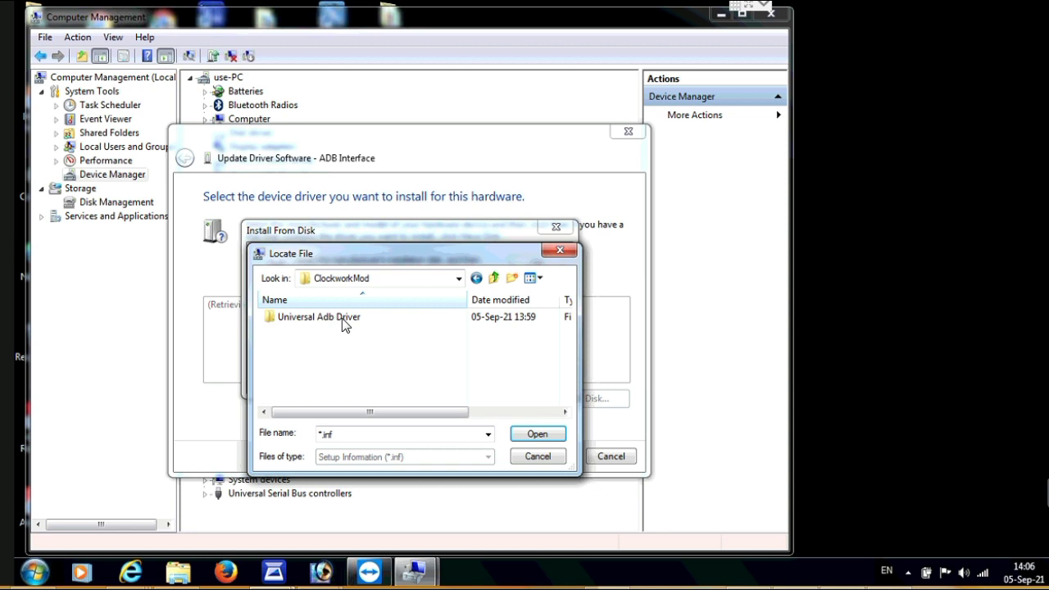
double_click(340, 320)
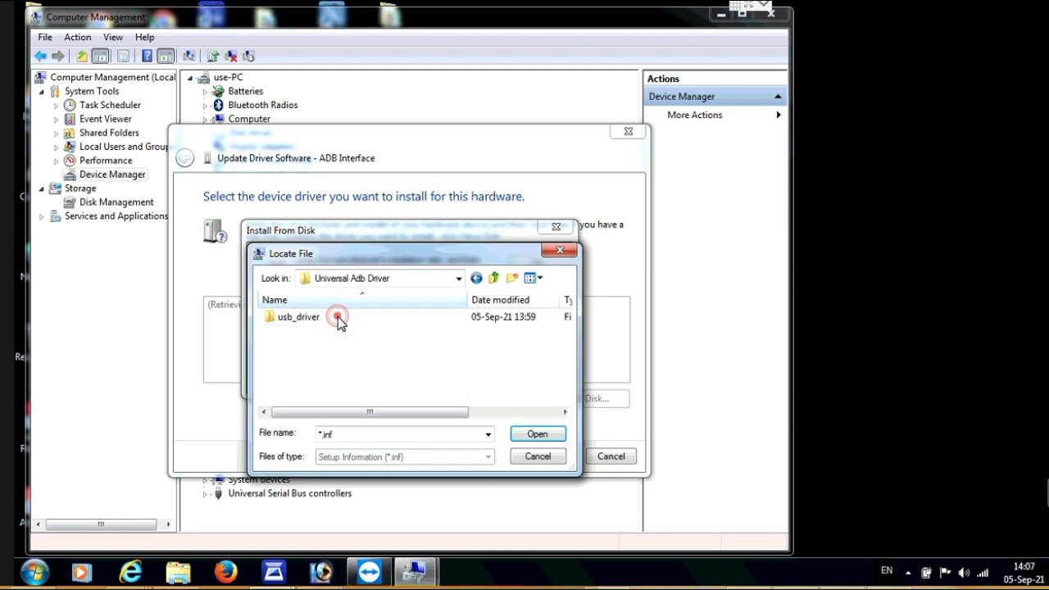
double_click(339, 318)
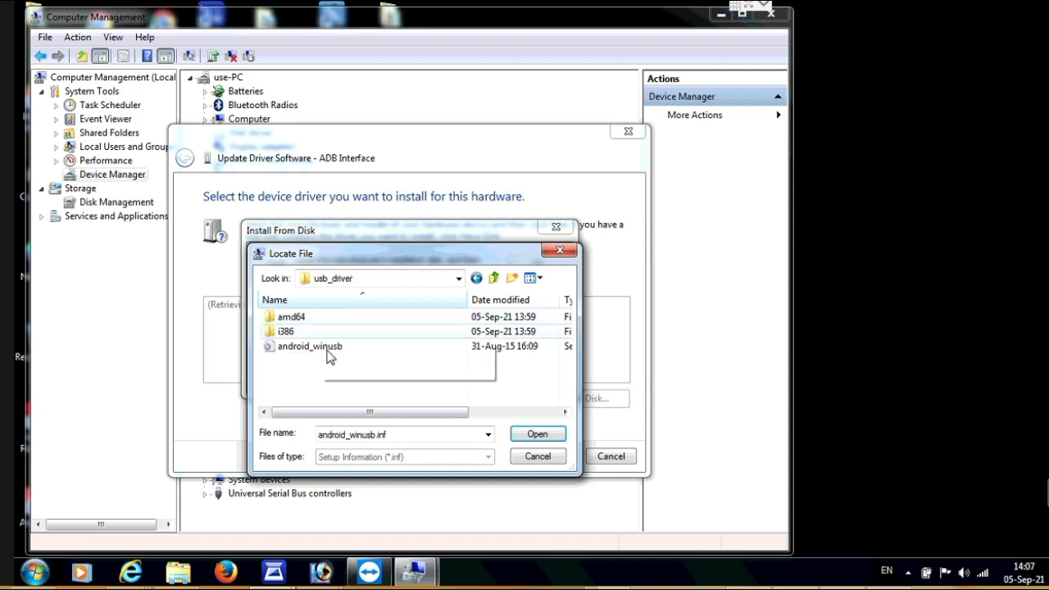
left_click(328, 353)
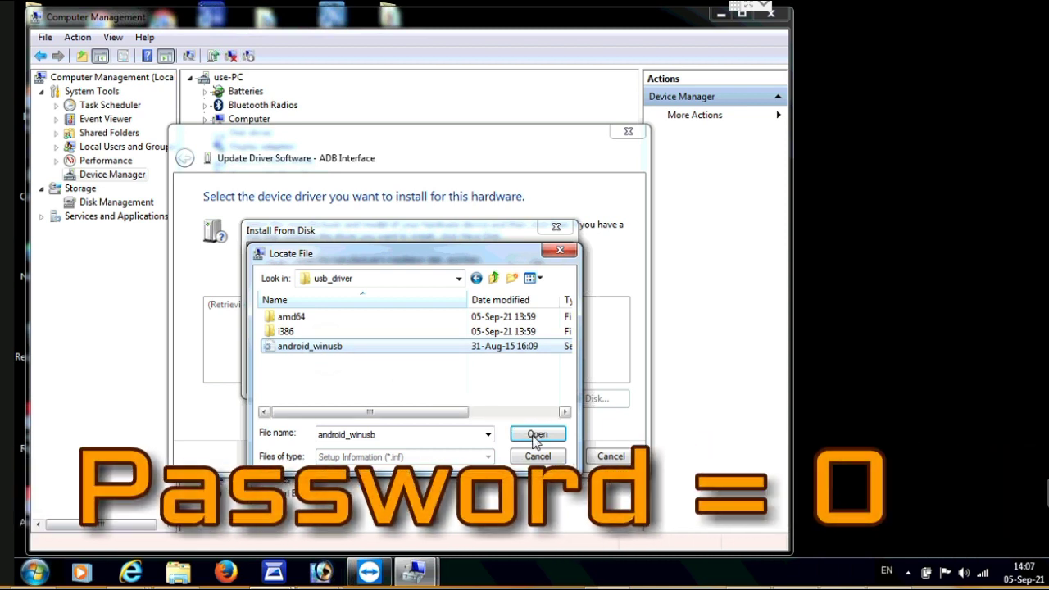
left_click(535, 437)
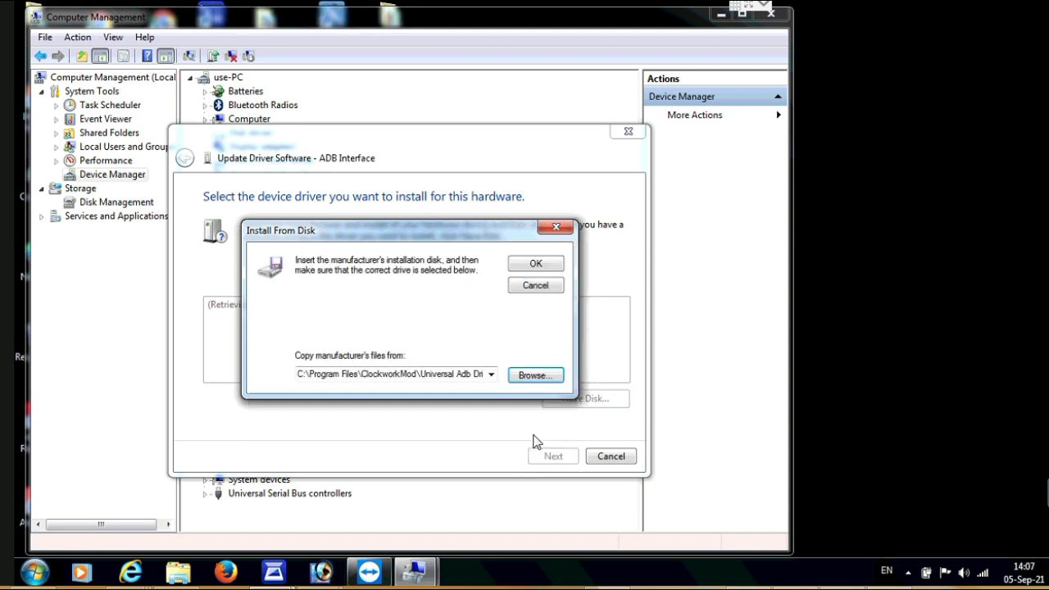
Step: Install the Android Composite ADB Interface driver from the chosen disk location, accepting the compatibility warning, and close the finished update wizard
left_click(537, 263)
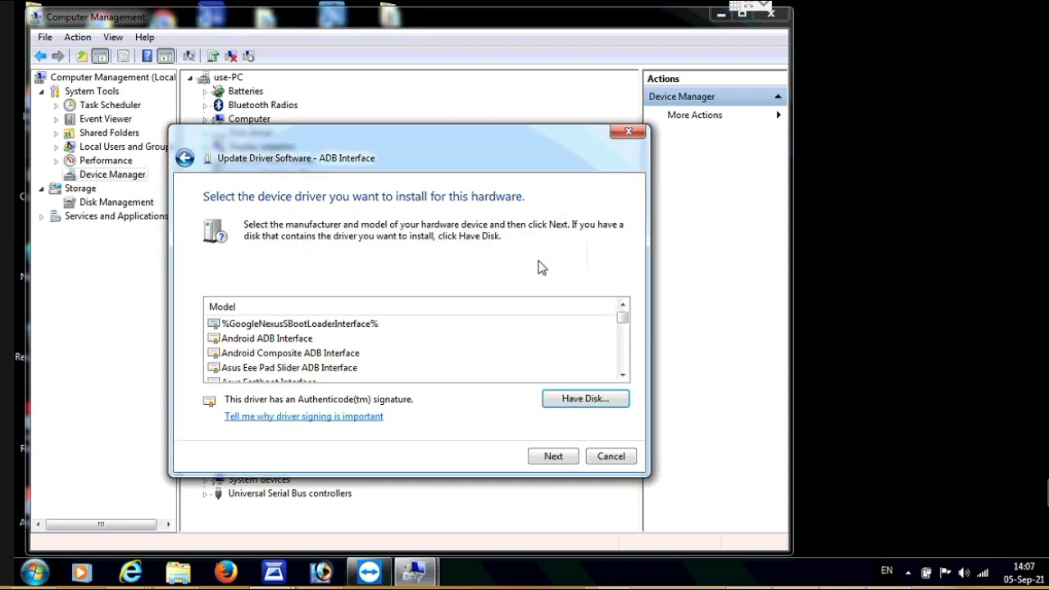
left_click(295, 358)
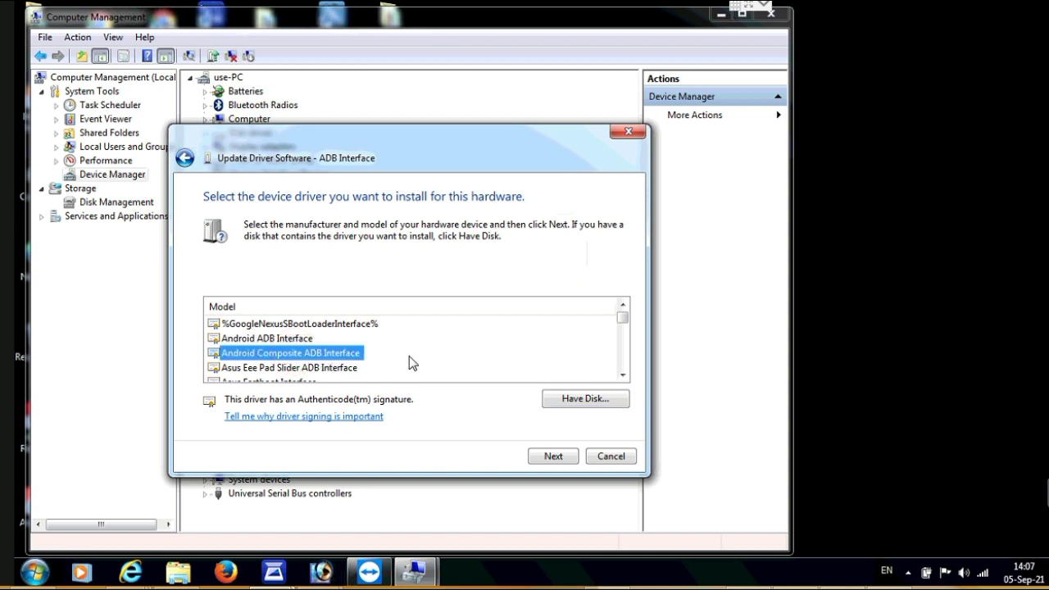
left_click(553, 457)
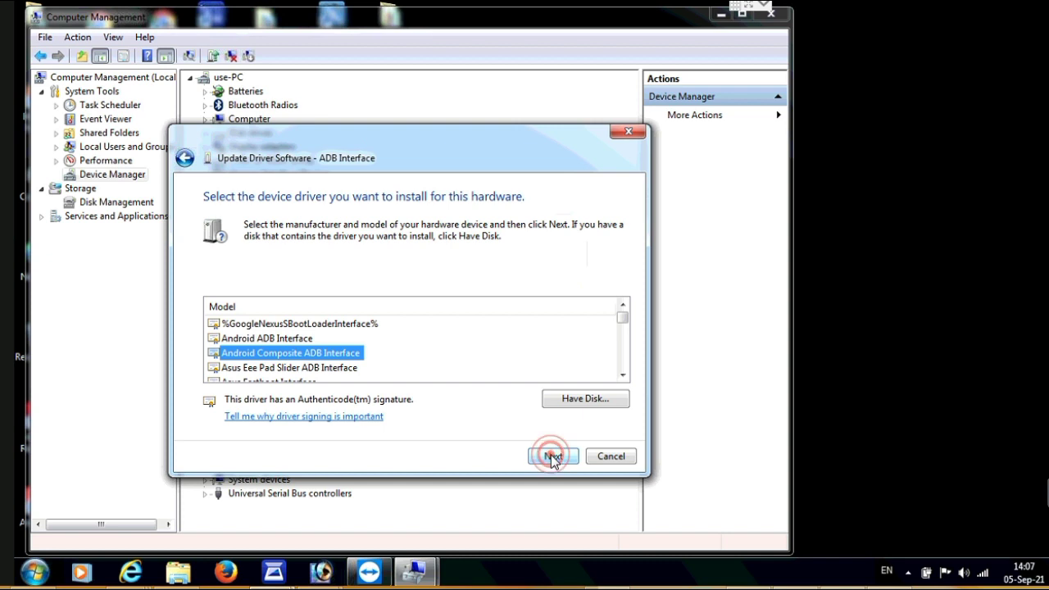
left_click(552, 456)
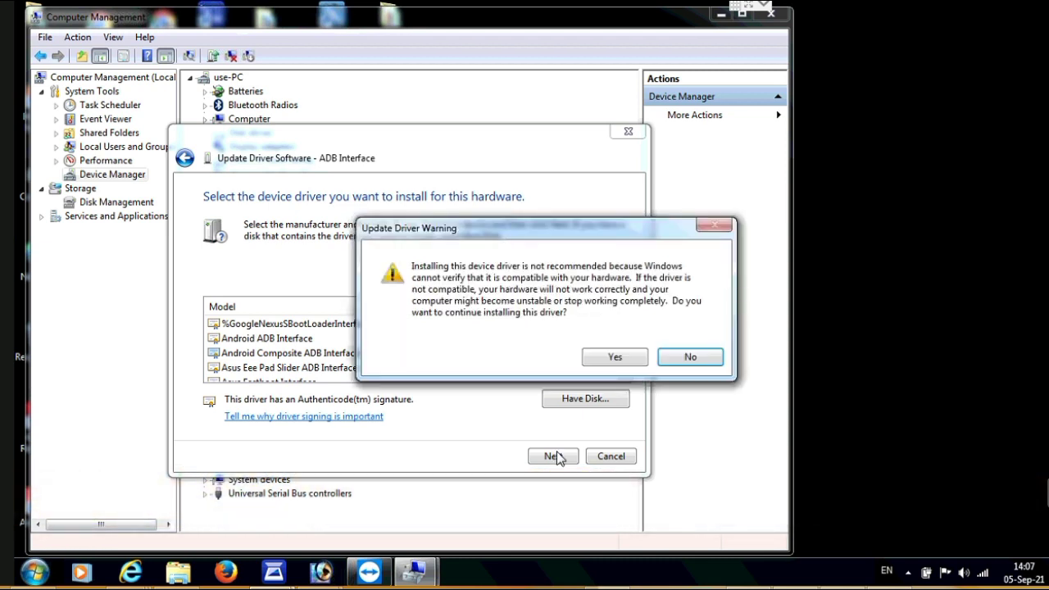
left_click(616, 359)
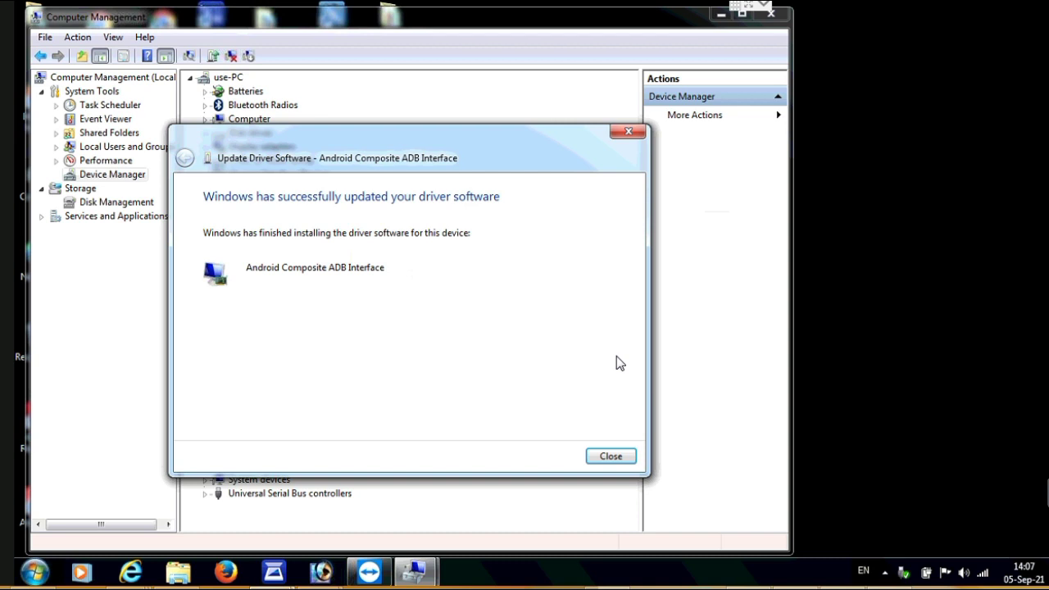
left_click(613, 458)
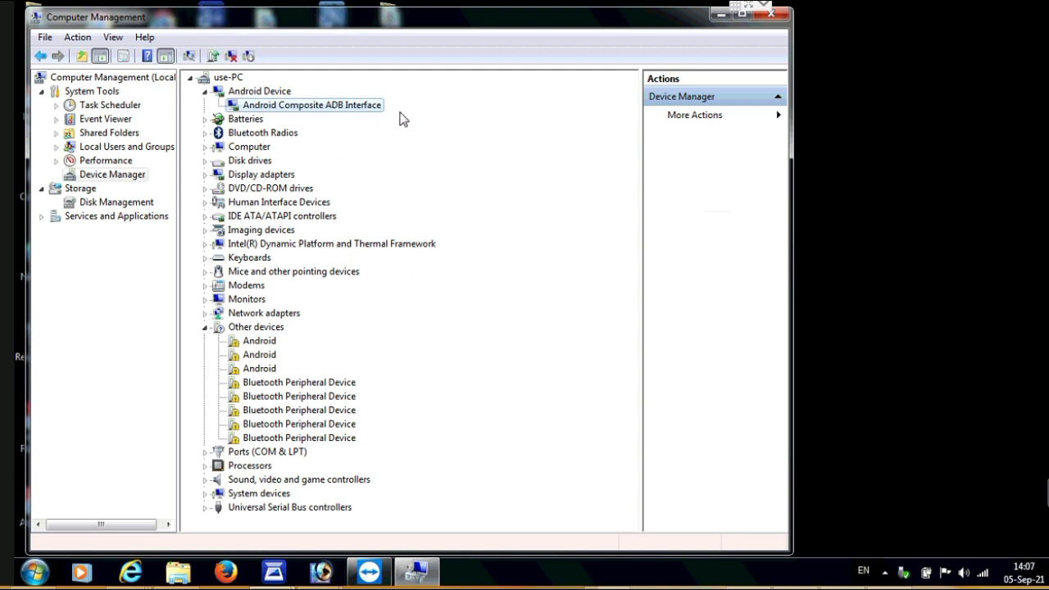
left_click(508, 198)
left_click(510, 220)
left_click(511, 219)
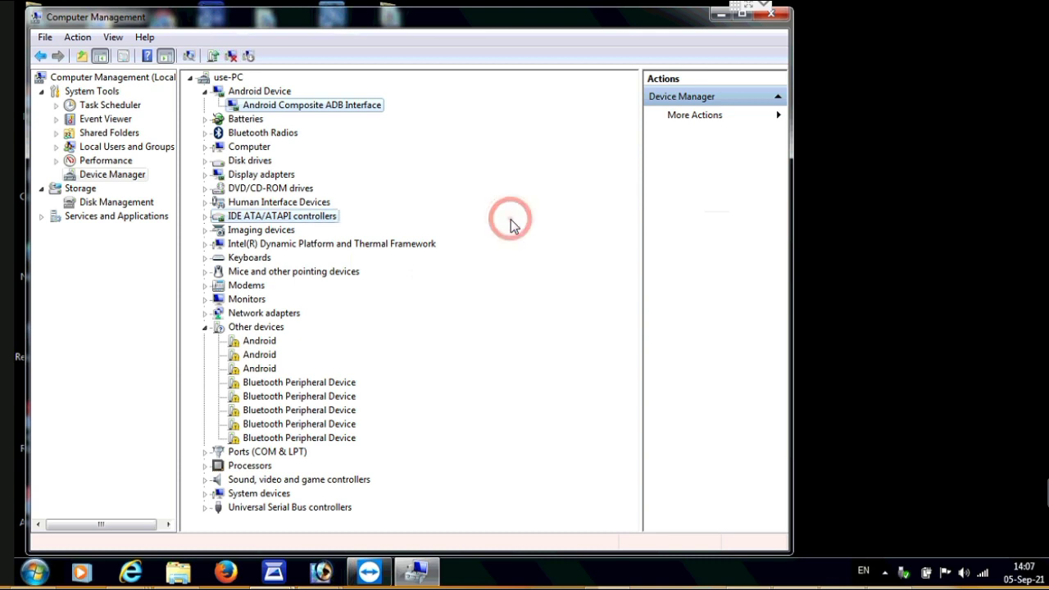